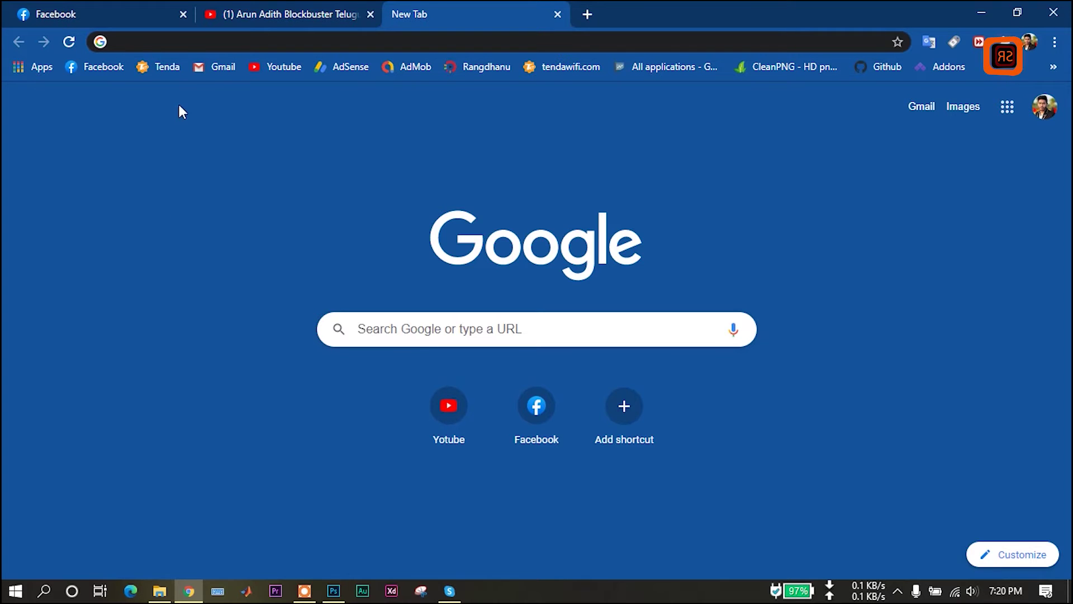
- Search the web for "code blocks download"
{"action": "left_click", "coordinate": [207, 40]}
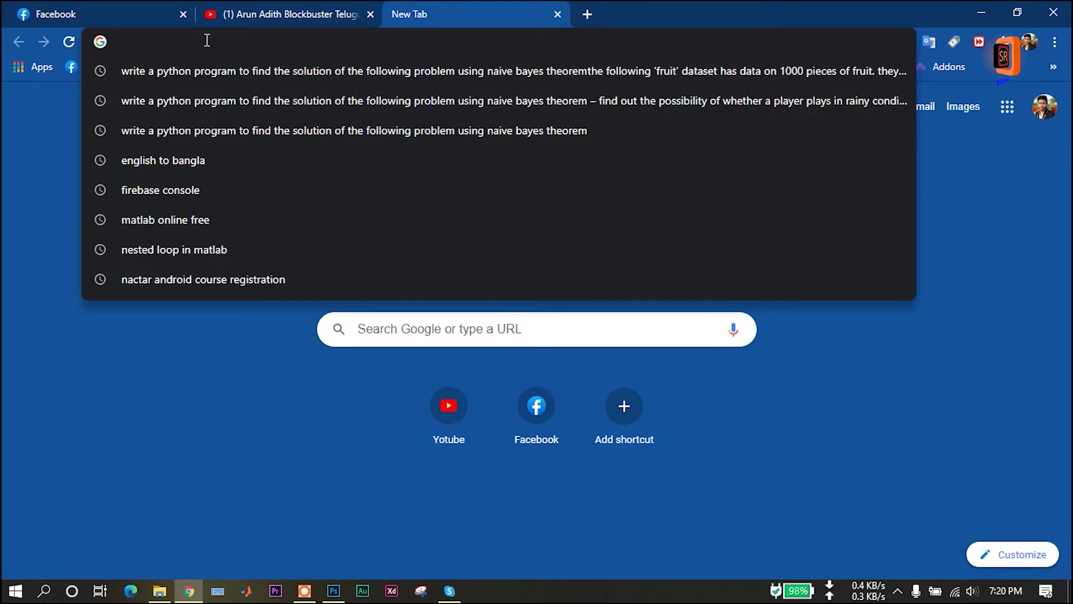
{"action": "type", "text": "Code"}
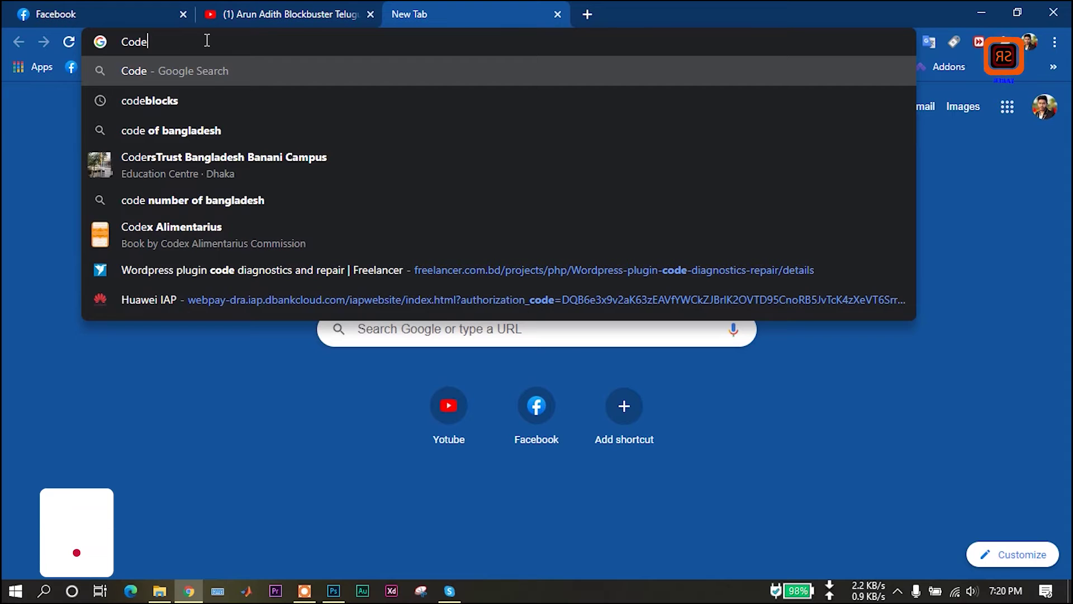
{"action": "key", "text": "Down"}
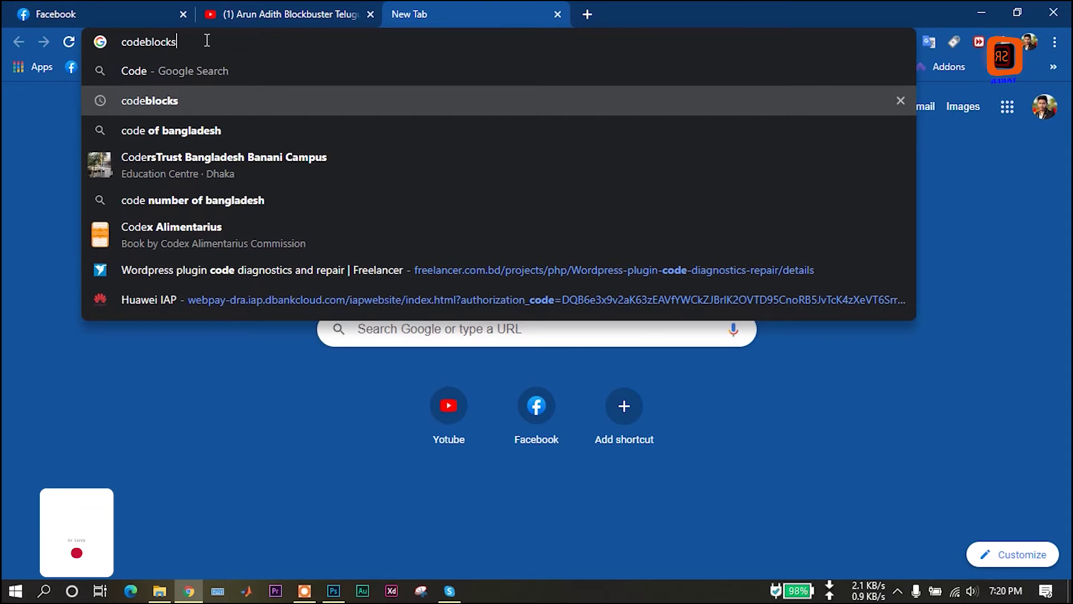
{"action": "type", "text": "d"}
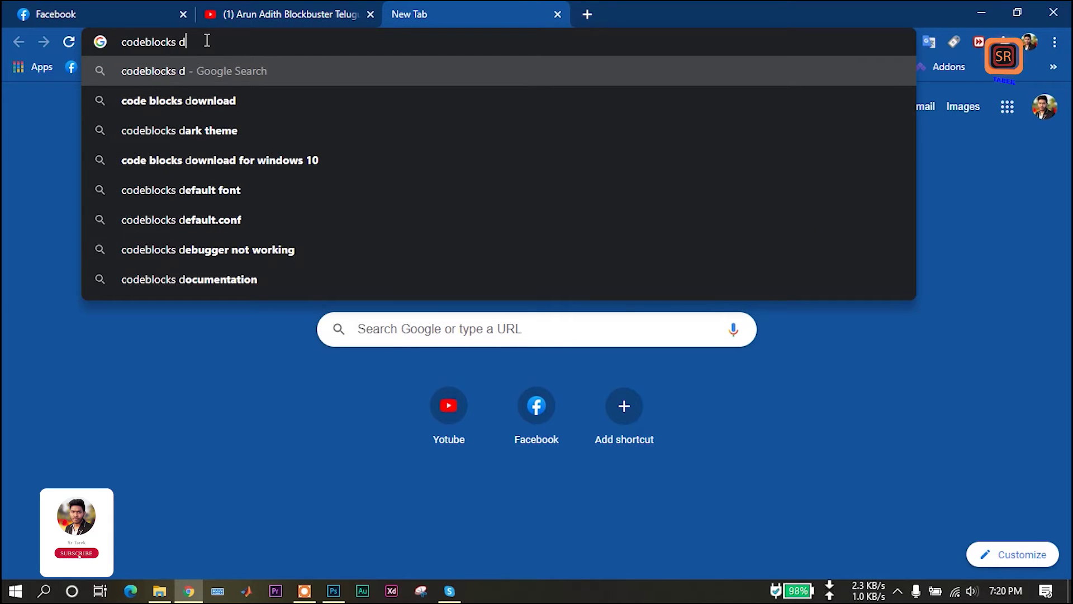
{"action": "key", "text": "Down"}
{"action": "key", "text": "Return"}
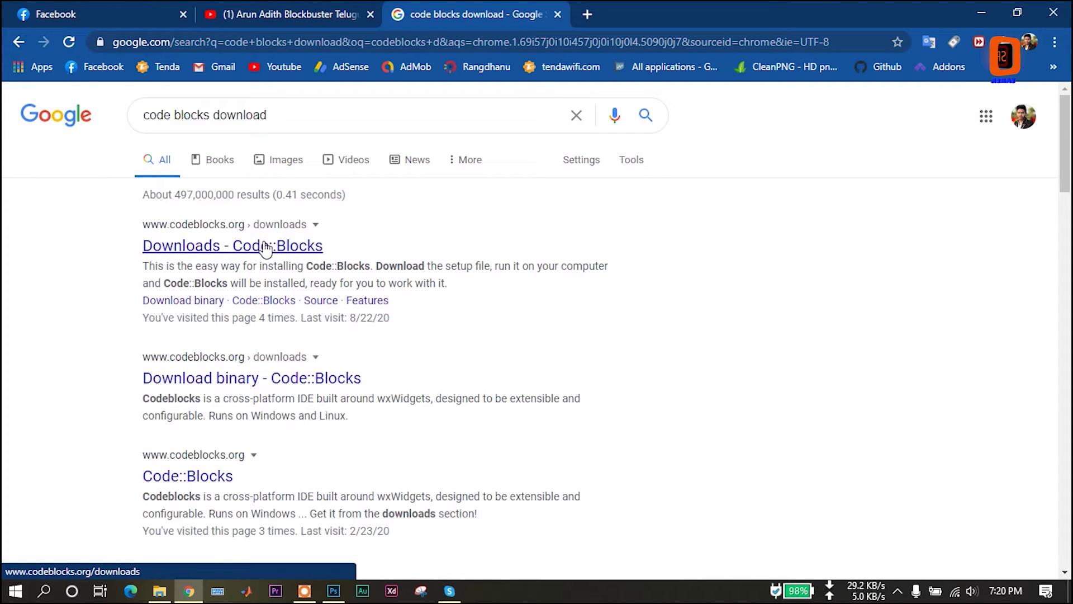
- Open the Code::Blocks Downloads result and go to the site's Binaries download page
{"action": "left_click", "coordinate": [224, 256]}
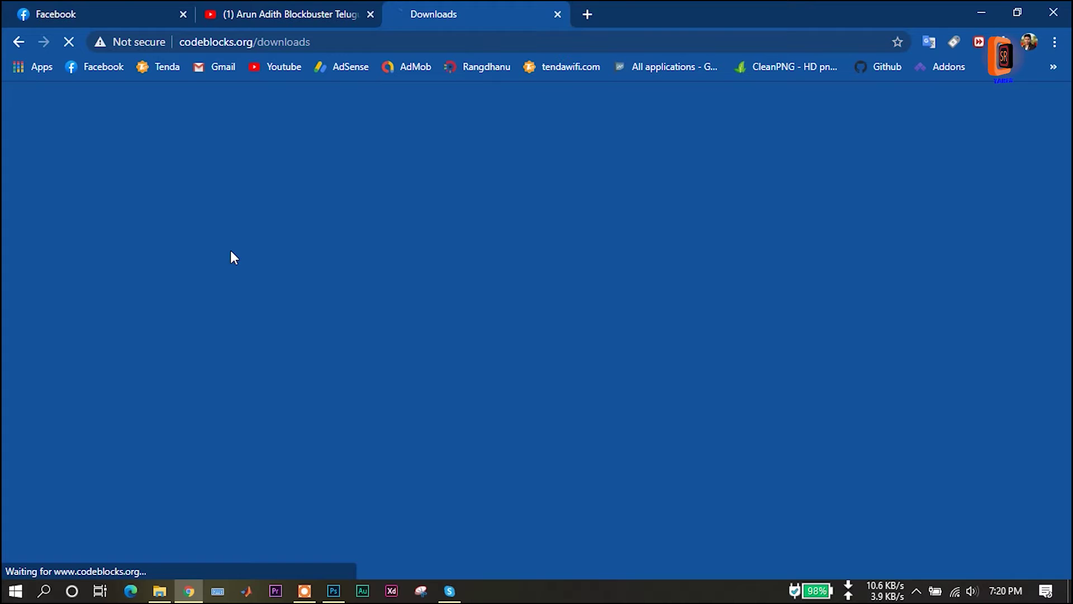
{"action": "scroll", "coordinate": [94, 246], "scroll_direction": "down", "scroll_amount": 2}
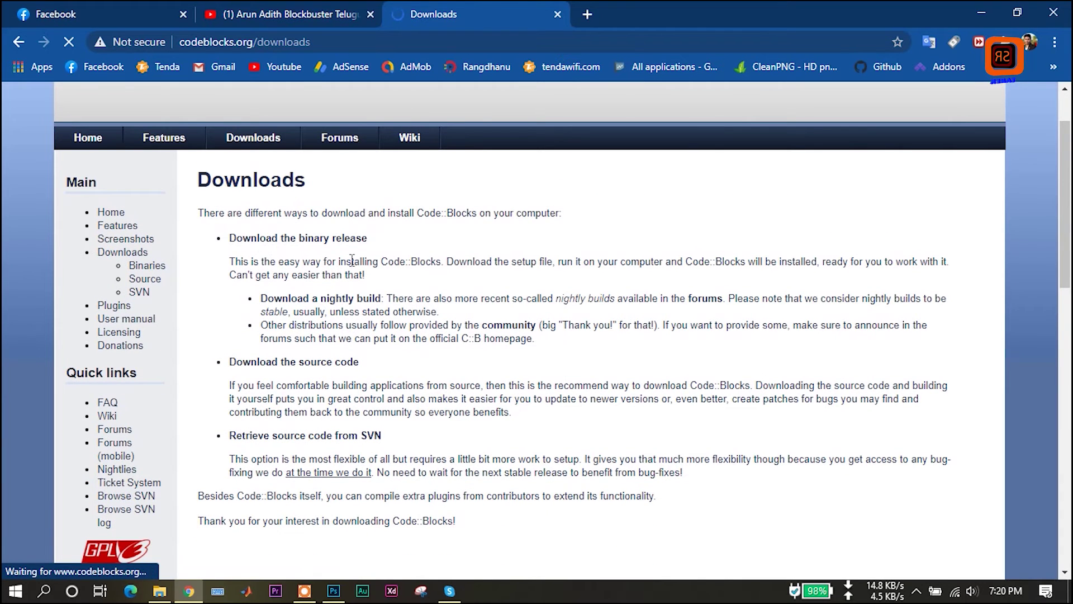
{"action": "left_click", "coordinate": [150, 266]}
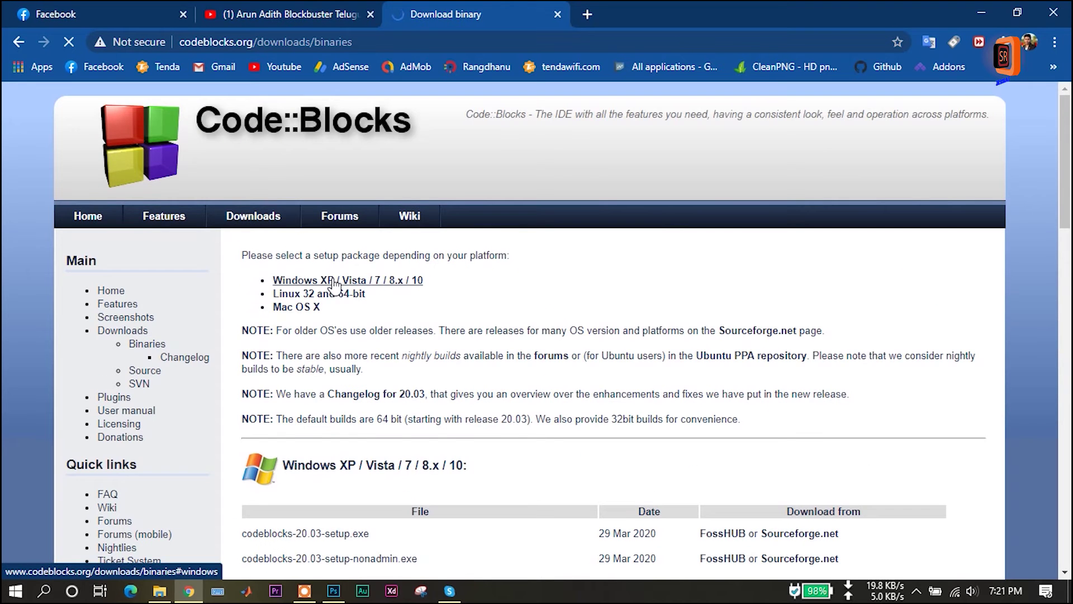
- Download codeblocks-20.03mingw-nosetup.zip from FossHUB in the Windows XP / Vista / 7 / 8.x / 10 section
{"action": "scroll", "coordinate": [420, 323], "scroll_direction": "down", "scroll_amount": 3}
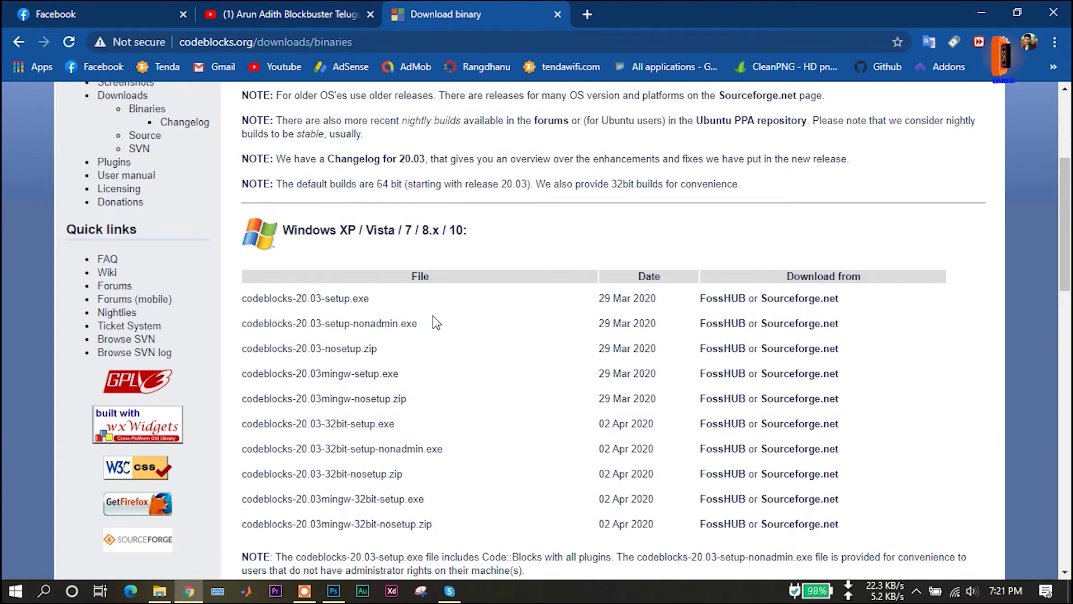
{"action": "scroll", "coordinate": [555, 317], "scroll_direction": "down", "scroll_amount": 3}
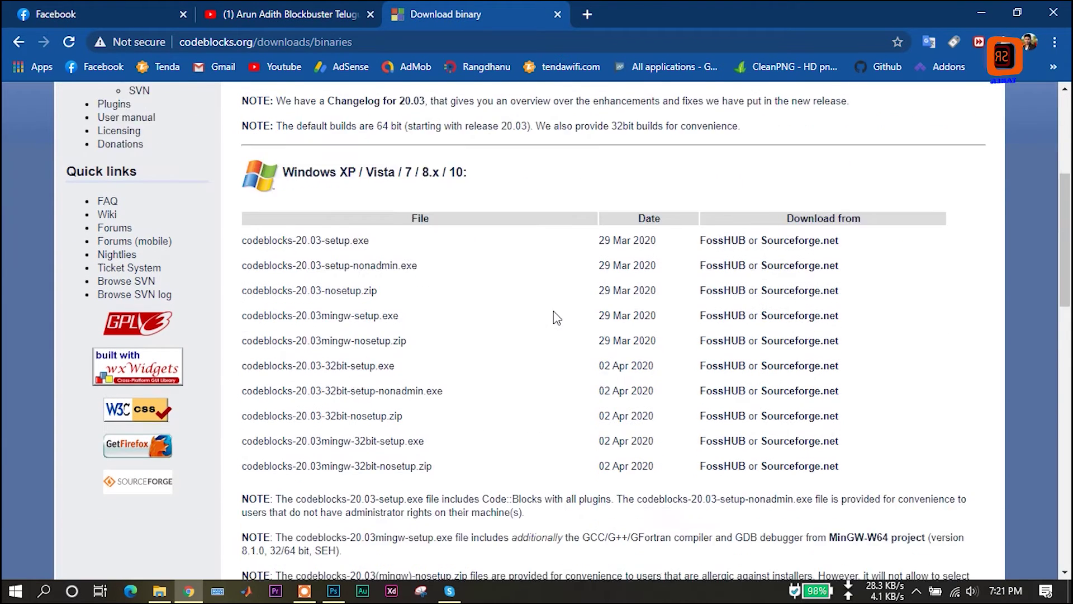
{"action": "scroll", "coordinate": [553, 311], "scroll_direction": "up", "scroll_amount": 3}
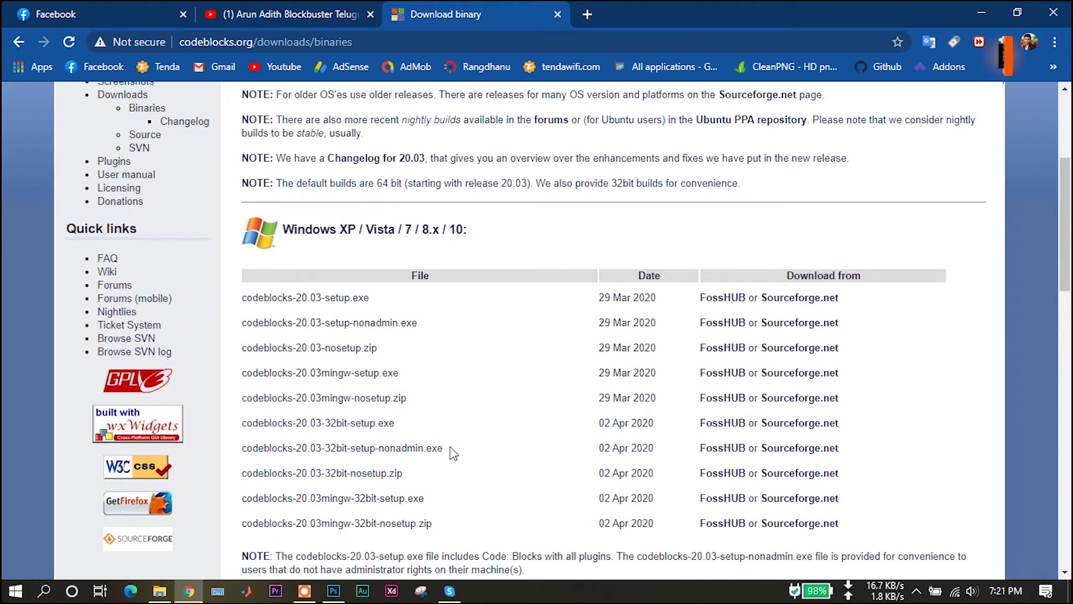
{"action": "scroll", "coordinate": [453, 453], "scroll_direction": "down", "scroll_amount": 1}
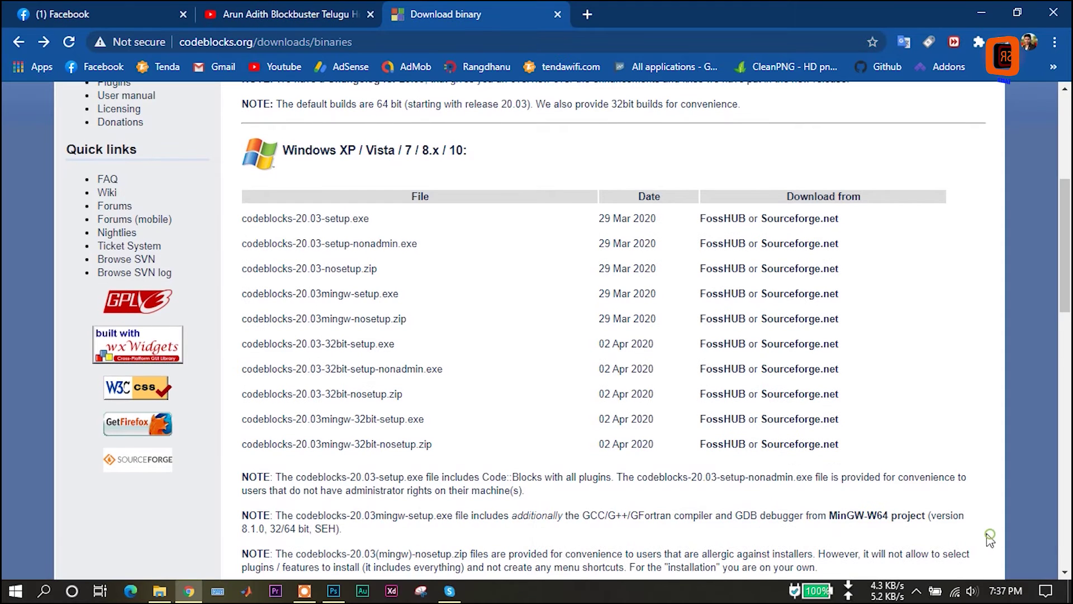
{"action": "left_click", "coordinate": [819, 249]}
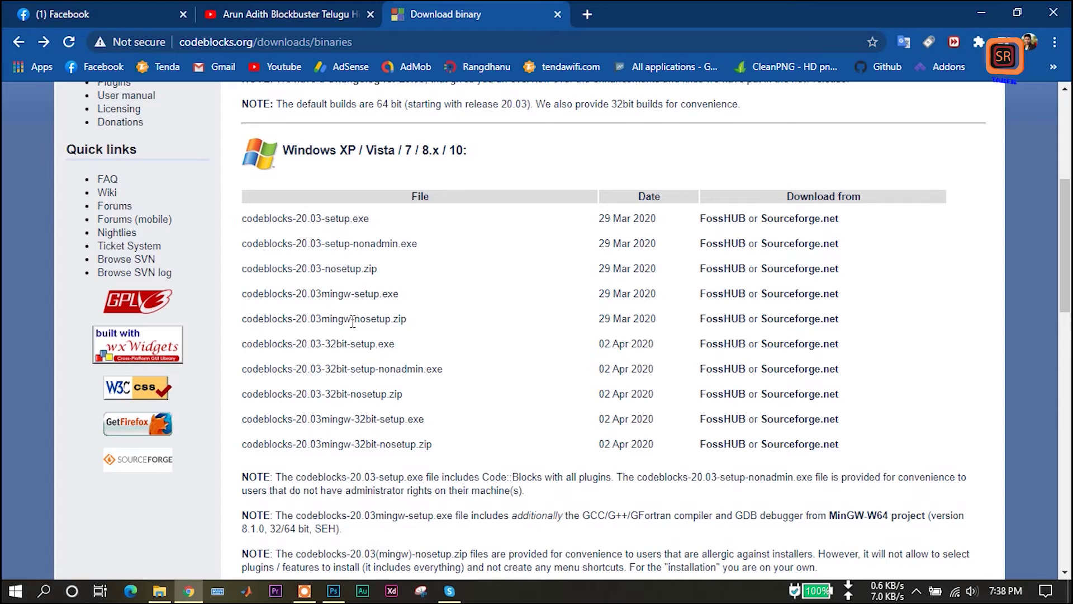
{"action": "left_click", "coordinate": [738, 324]}
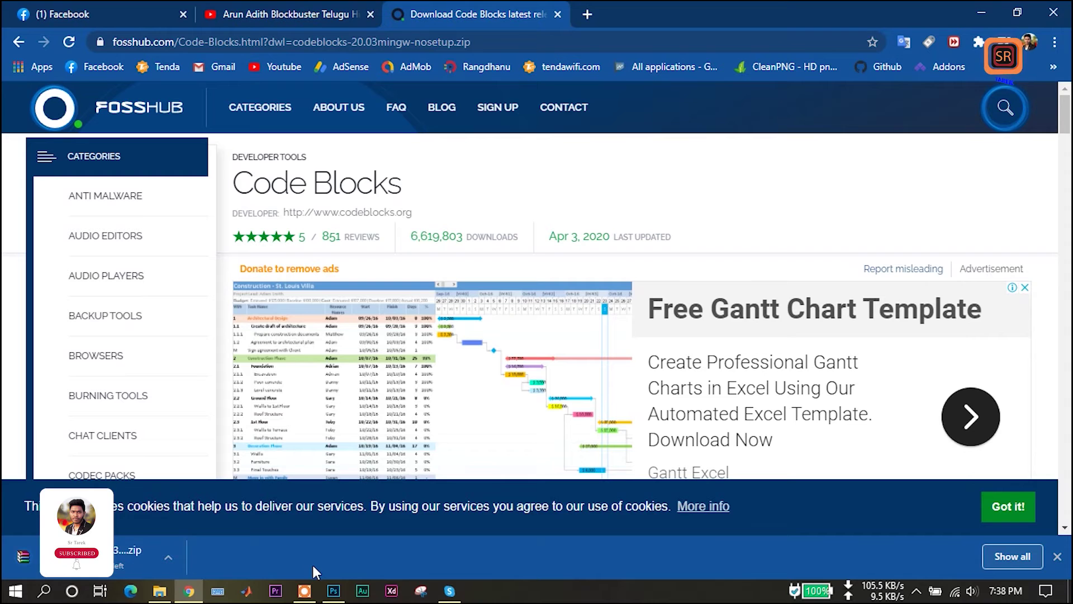
- Open the browser's download list and pause the codeblocks-20.03mingw-nosetup.zip download
{"action": "key", "text": "ctrl+j"}
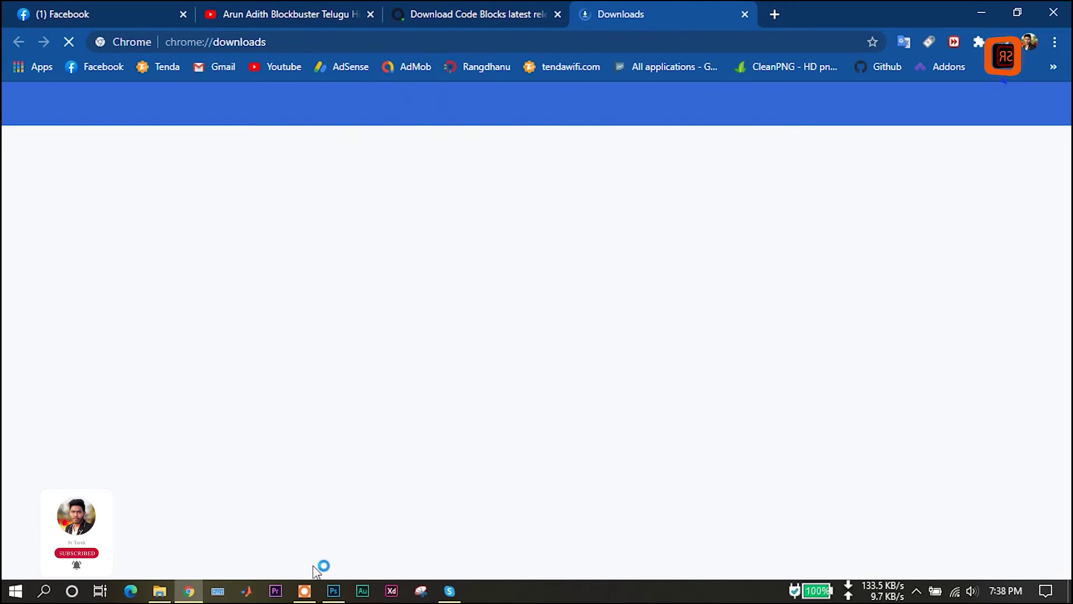
{"action": "left_click", "coordinate": [382, 298]}
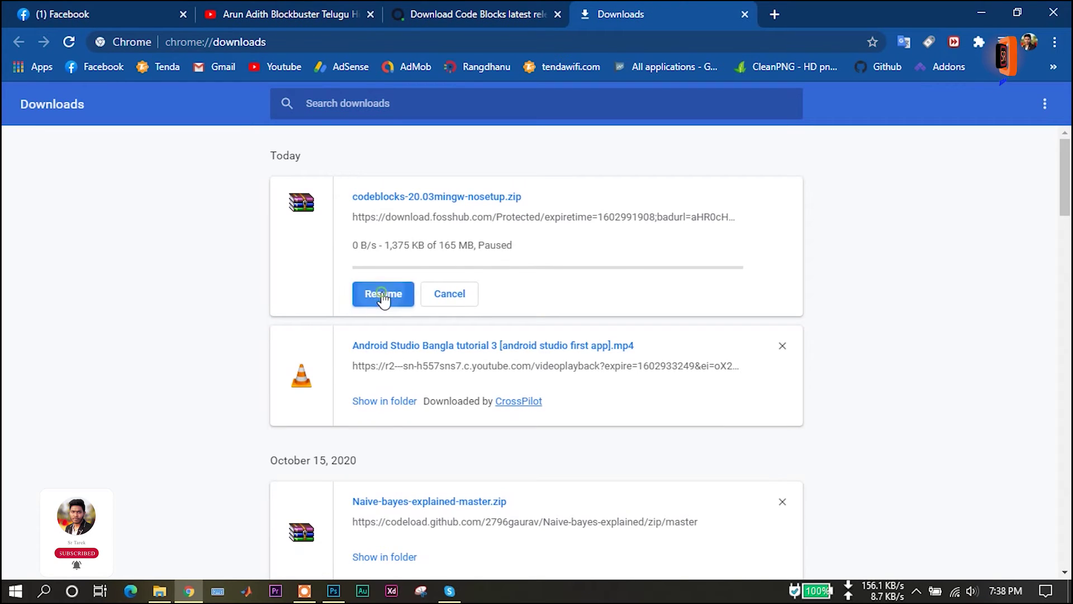
{"action": "left_click", "coordinate": [377, 302]}
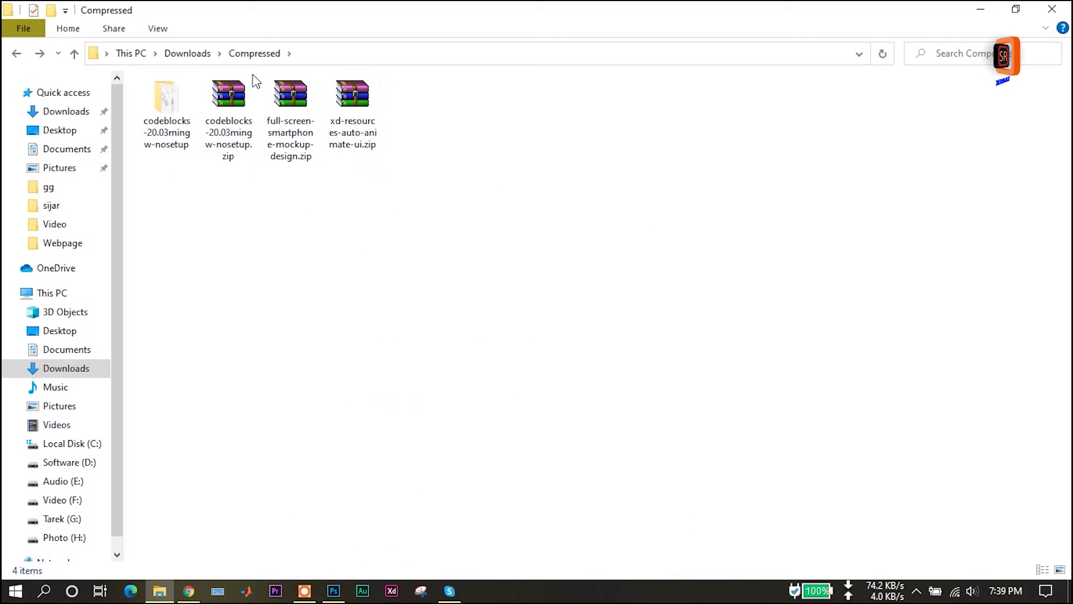
- Extract codeblocks-20.03mingw-nosetup.zip with WinRAR to the default destination folder, replacing all existing files
{"action": "double_click", "coordinate": [231, 104]}
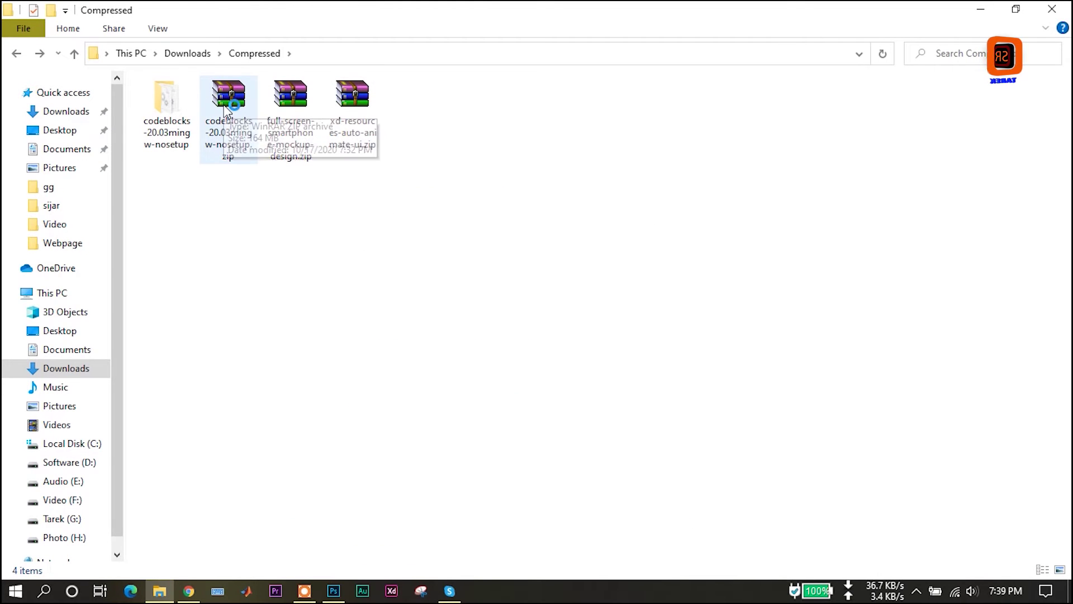
{"action": "right_click", "coordinate": [224, 105]}
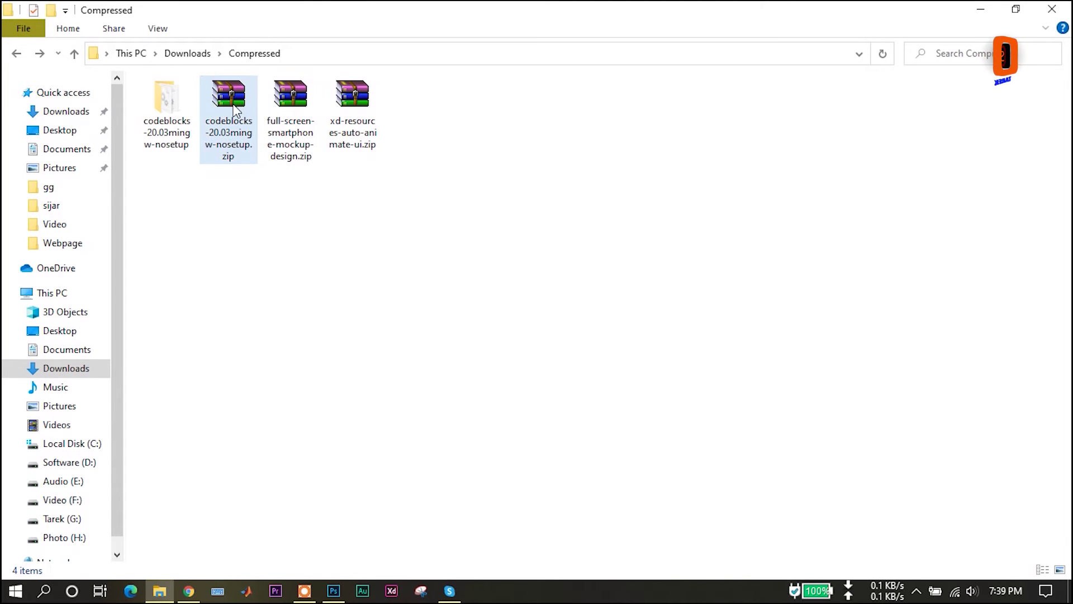
{"action": "right_click", "coordinate": [233, 104]}
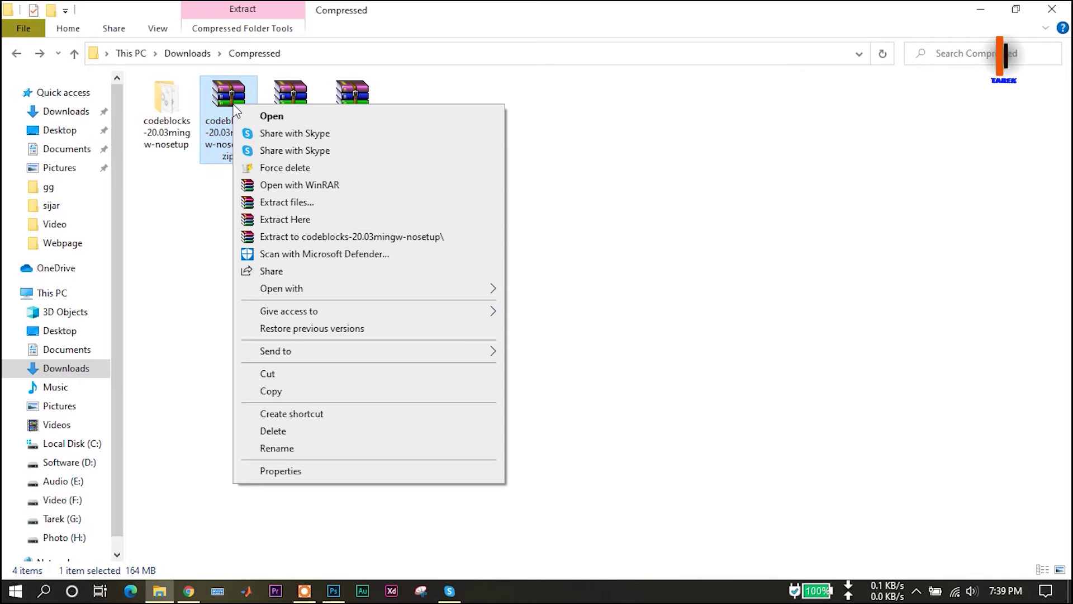
{"action": "left_click", "coordinate": [305, 204]}
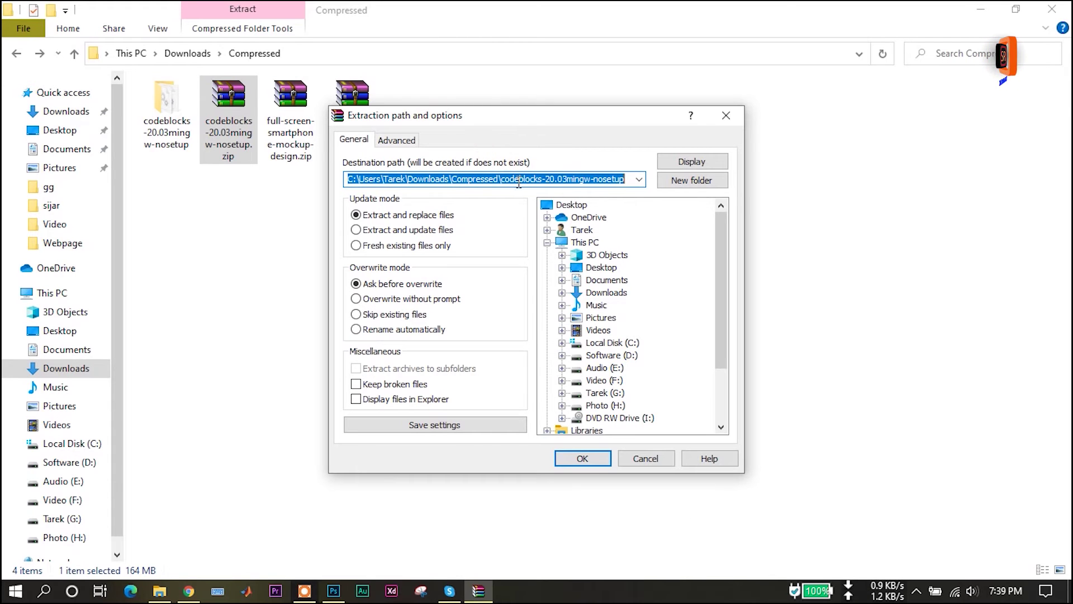
{"action": "left_click", "coordinate": [596, 459]}
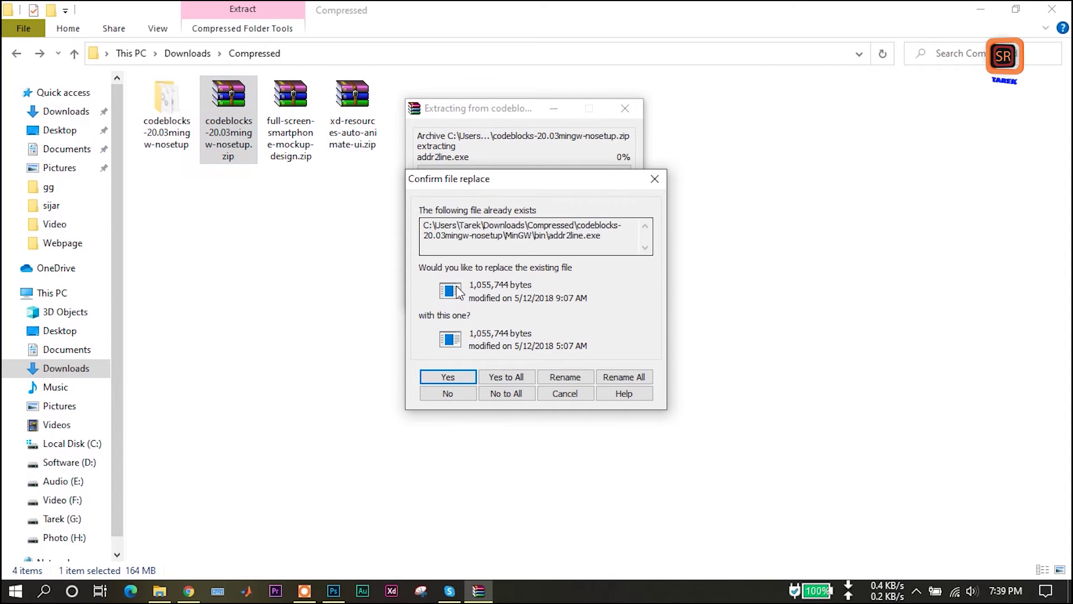
{"action": "left_click", "coordinate": [513, 378]}
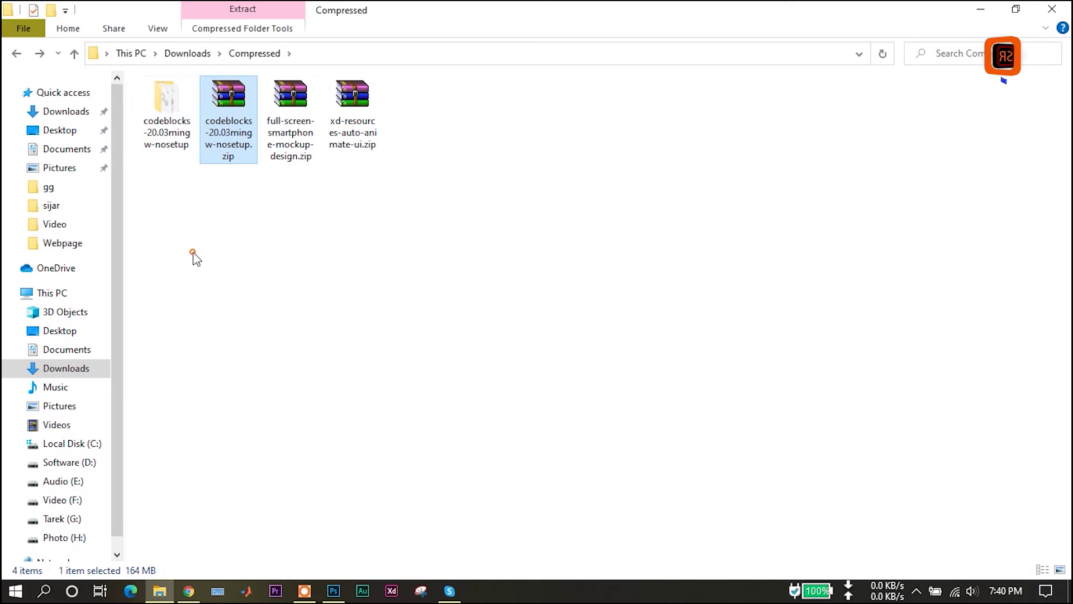
- Open the extracted codeblocks-20.03mingw-nosetup folder and show its contents as medium icons
{"action": "right_click", "coordinate": [194, 255]}
{"action": "left_click", "coordinate": [247, 314]}
{"action": "double_click", "coordinate": [163, 112]}
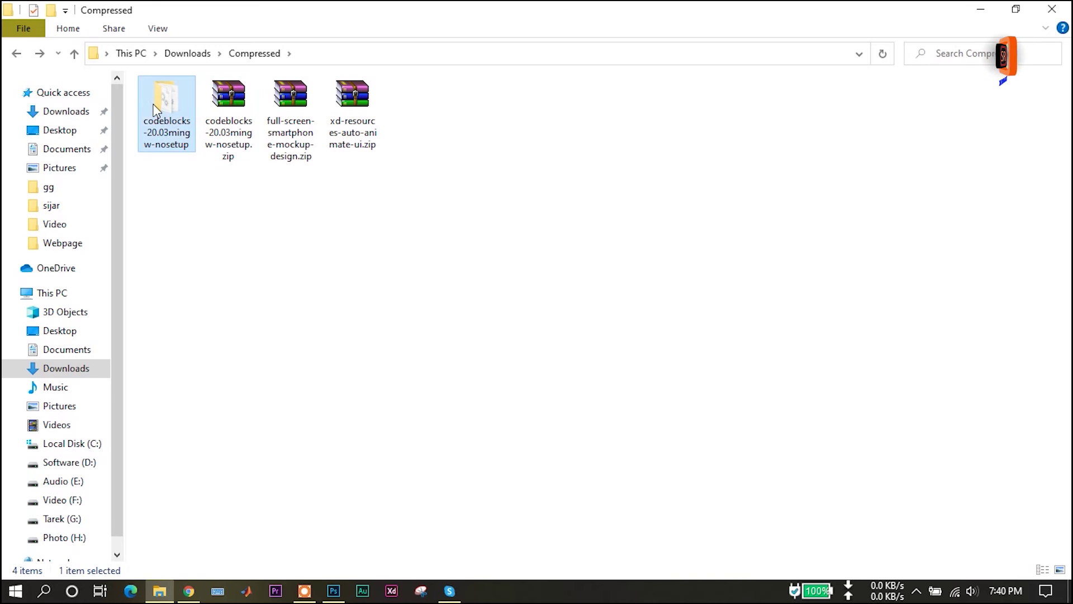
{"action": "right_click", "coordinate": [696, 144]}
{"action": "mouse_move", "coordinate": [738, 153]}
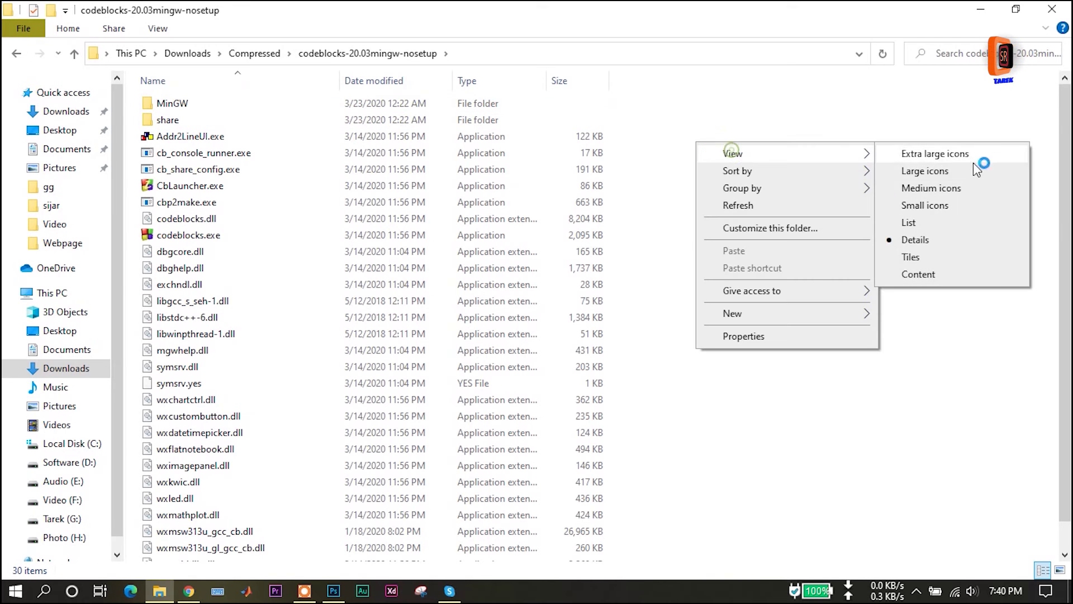
{"action": "left_click", "coordinate": [977, 188]}
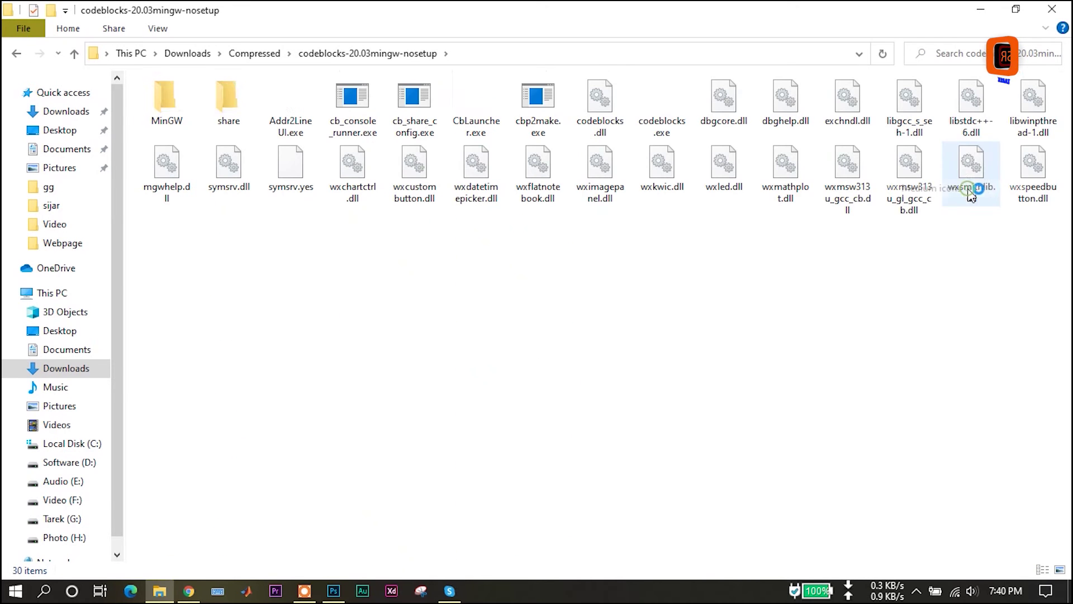
- Launch codeblocks.exe from the extracted folder
{"action": "double_click", "coordinate": [655, 110]}
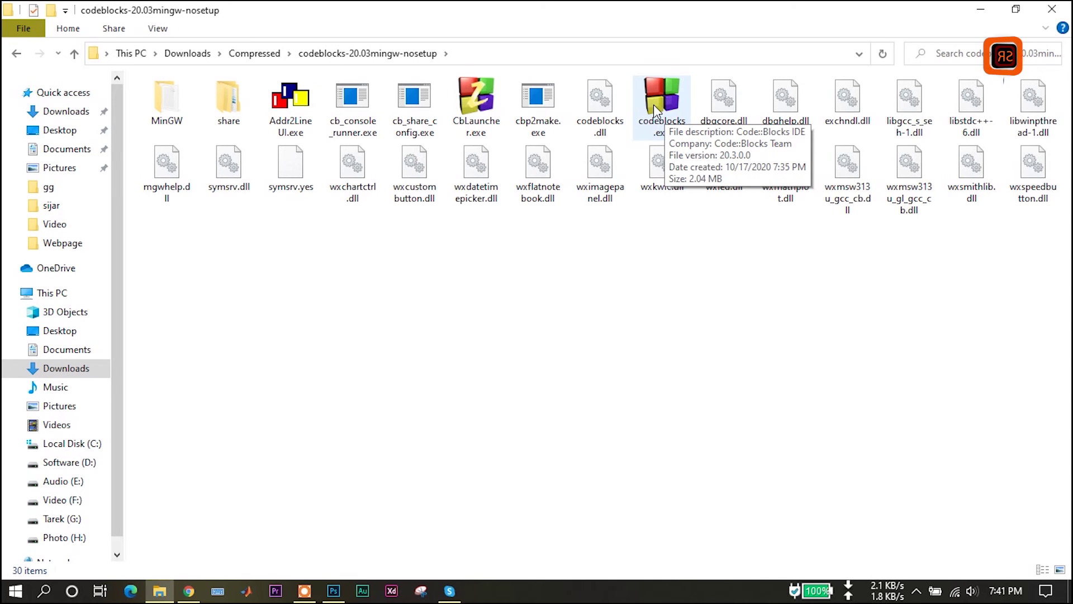
{"action": "left_click", "coordinate": [655, 108]}
{"action": "right_click", "coordinate": [655, 109]}
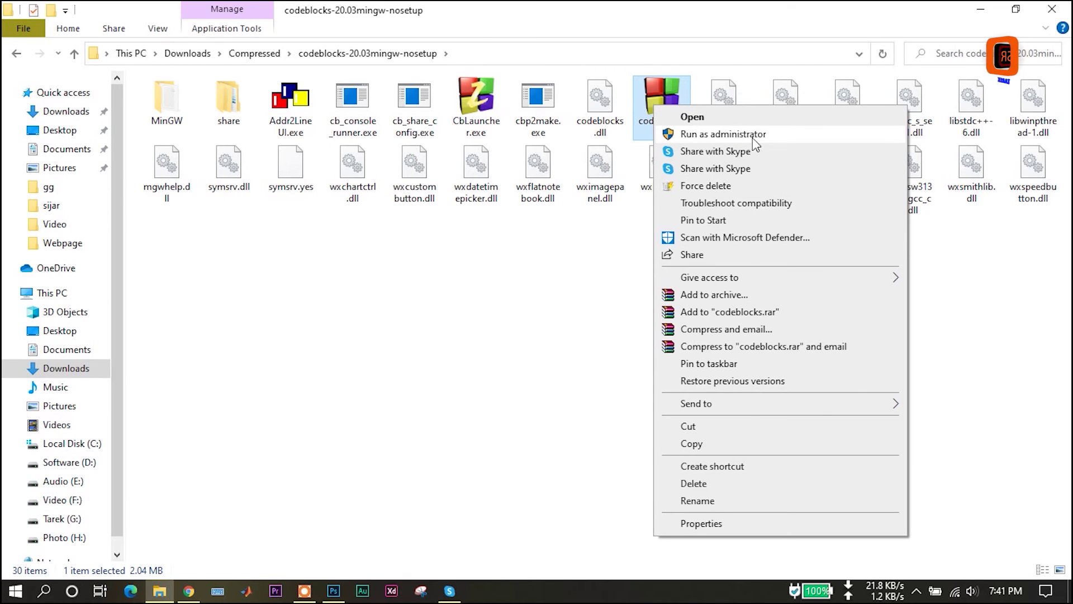
{"action": "left_click", "coordinate": [693, 118]}
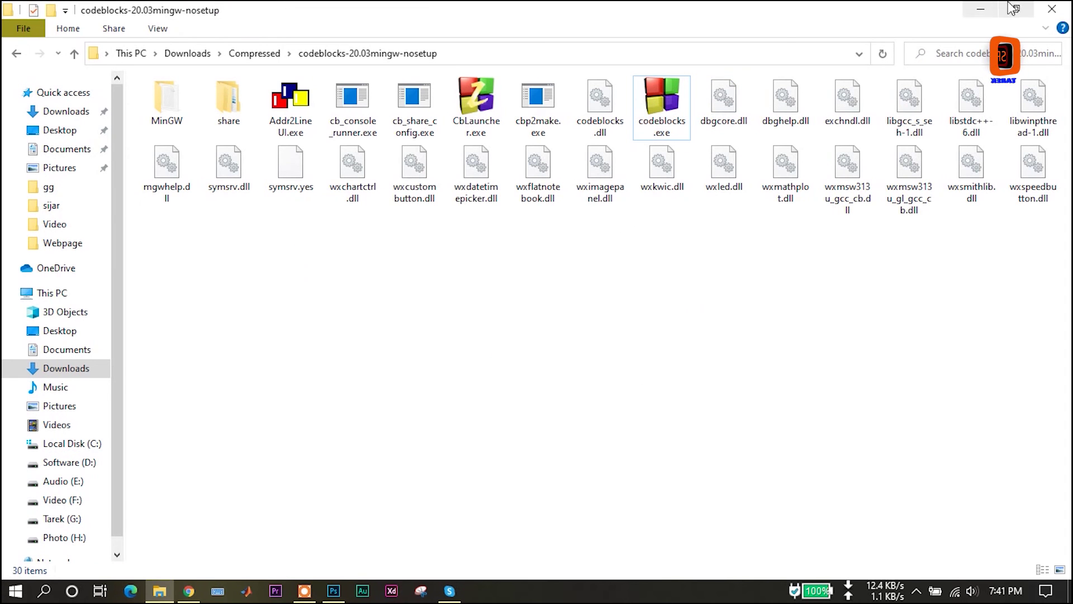
- Minimize the folder window and dismiss the Code::Blocks File associations dialog without setting a default application
{"action": "left_click", "coordinate": [986, 12]}
{"action": "right_click", "coordinate": [567, 46]}
{"action": "left_click", "coordinate": [626, 91]}
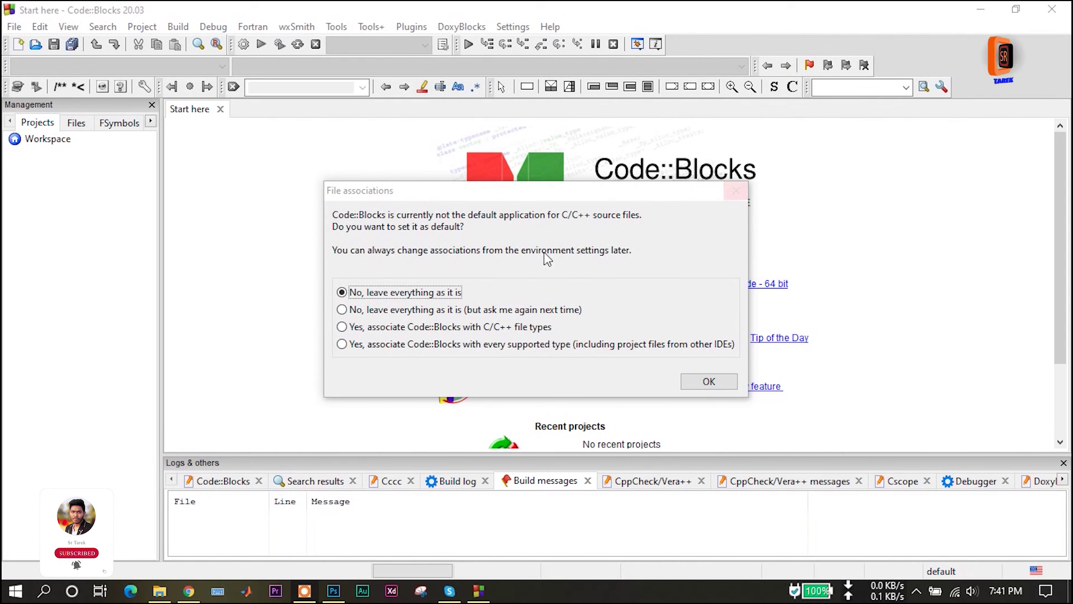
{"action": "left_click_drag", "start_coordinate": [400, 190], "coordinate": [417, 183]}
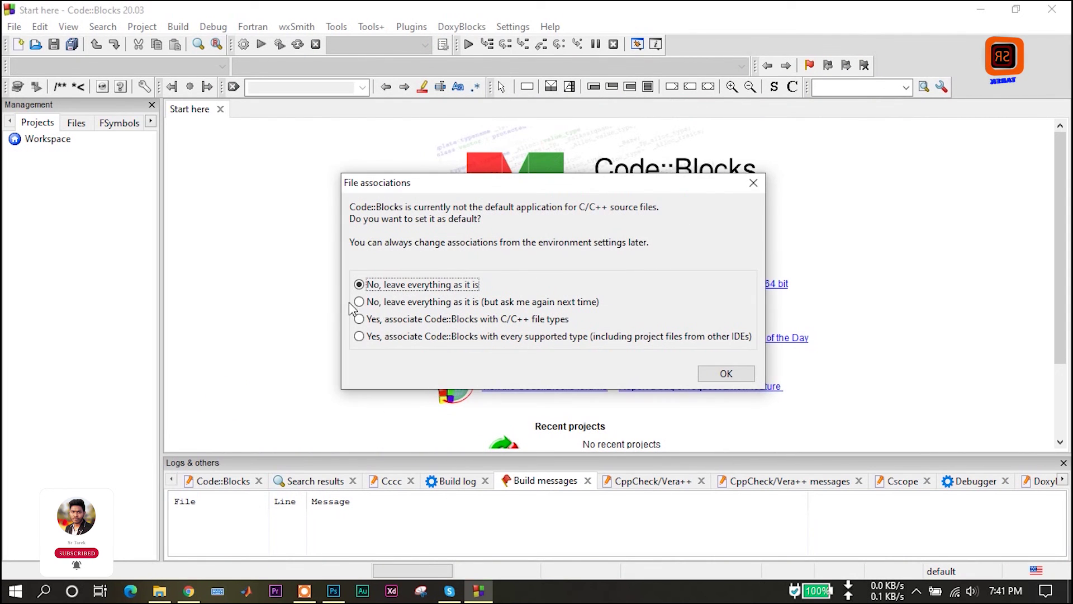
{"action": "left_click", "coordinate": [753, 183]}
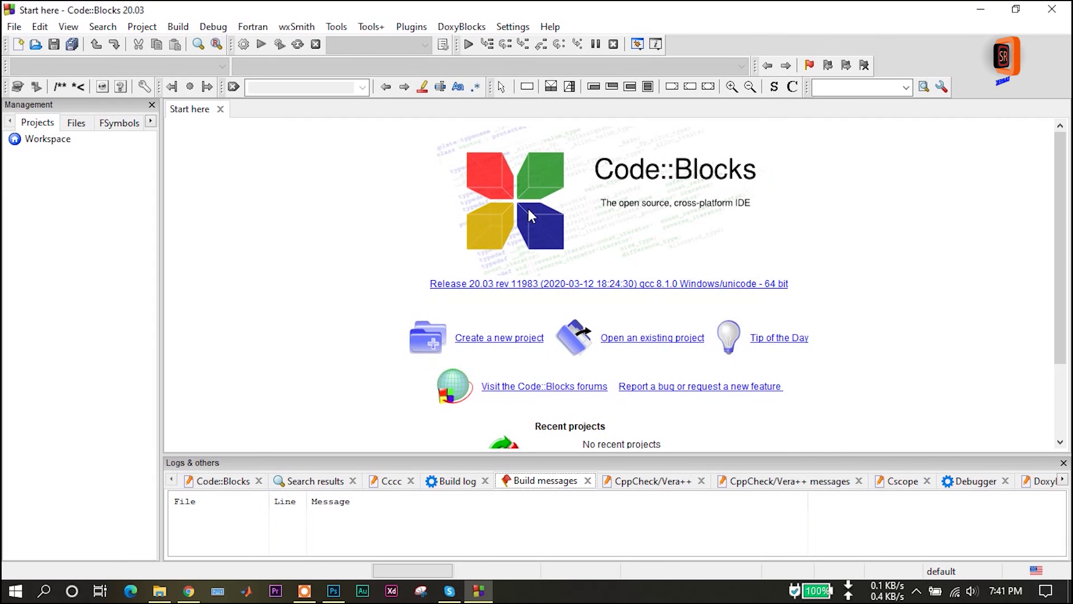